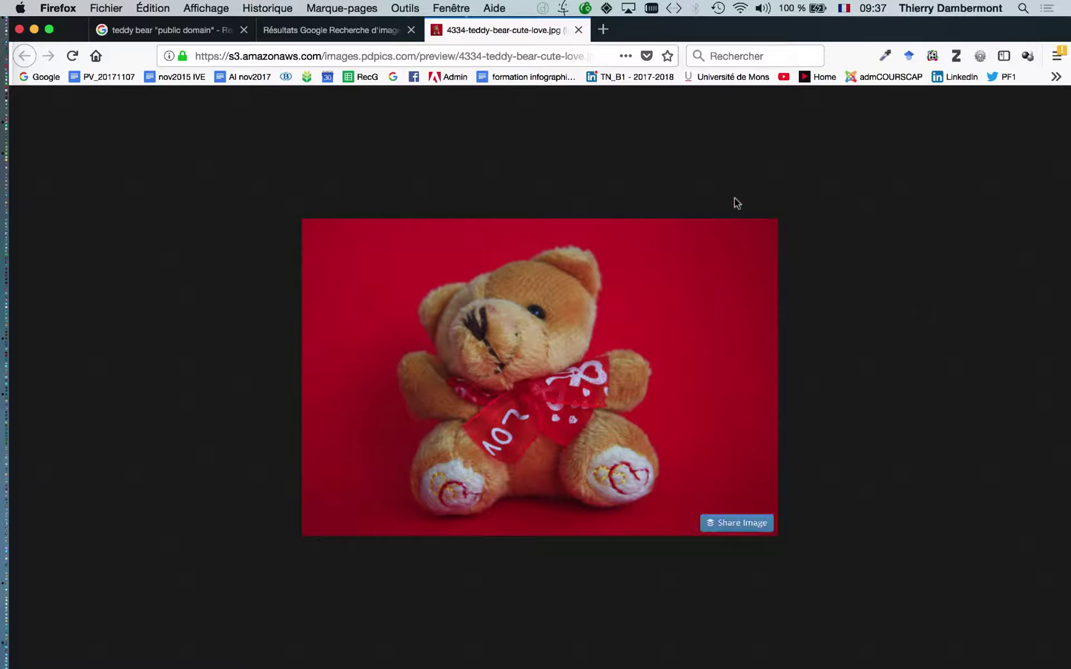
- Review the search query teddy bear "public domain" and browse its Google image results for suitable teddy bear pictures
left_click(167, 29)
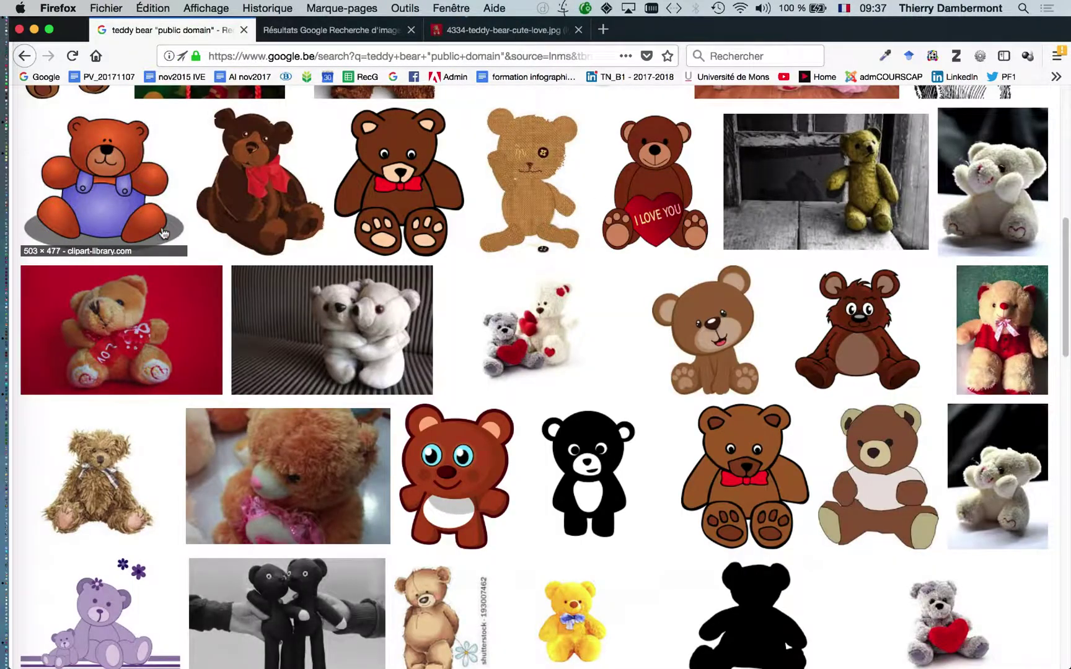
scroll(163, 233, "up", 10)
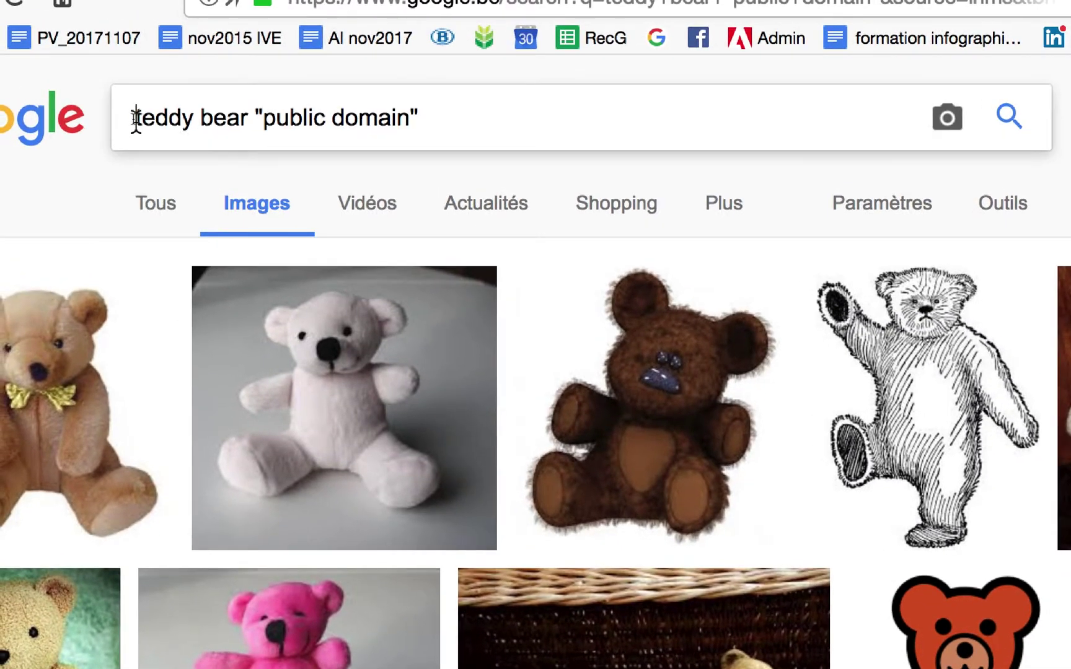
left_click_drag(131, 121, 410, 140)
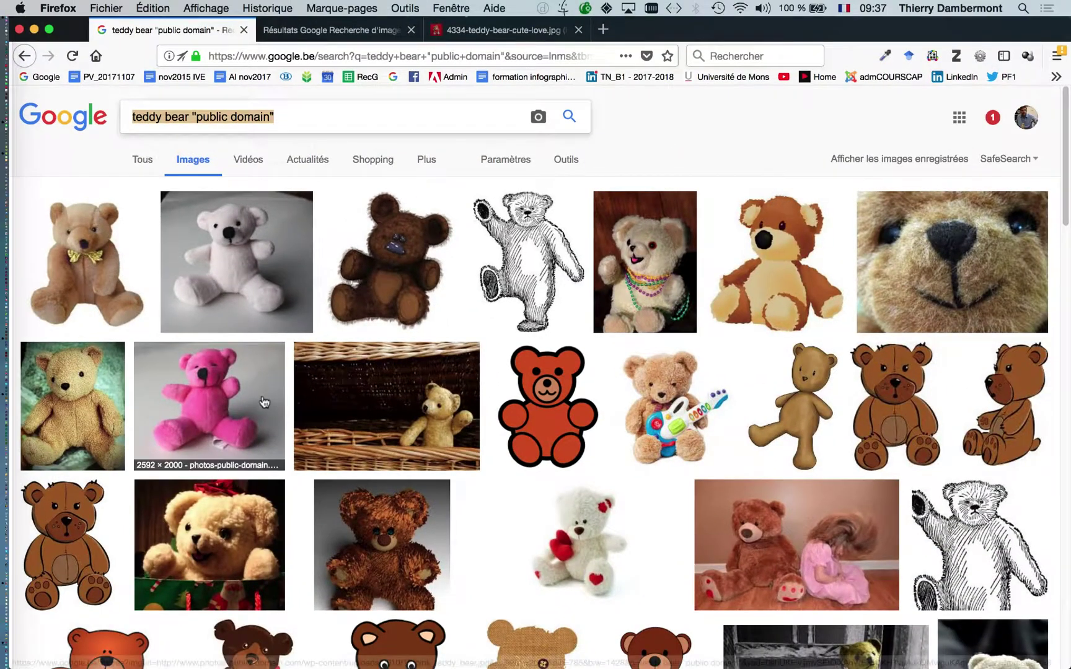
scroll(324, 536, "down", 3)
scroll(266, 401, "down", 5)
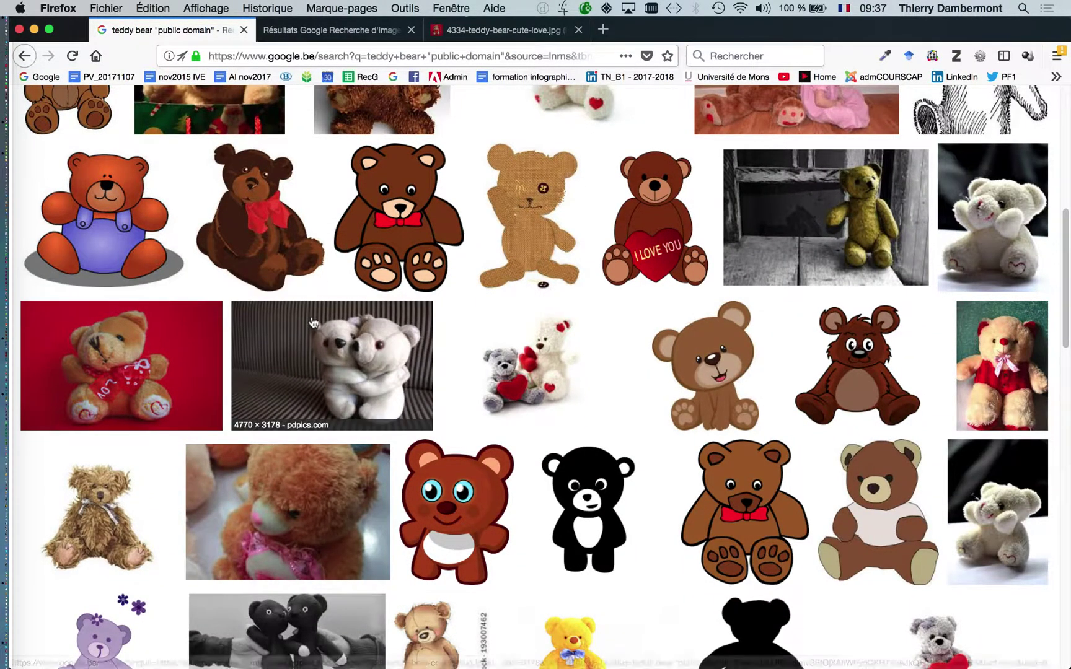
scroll(260, 334, "up", 10)
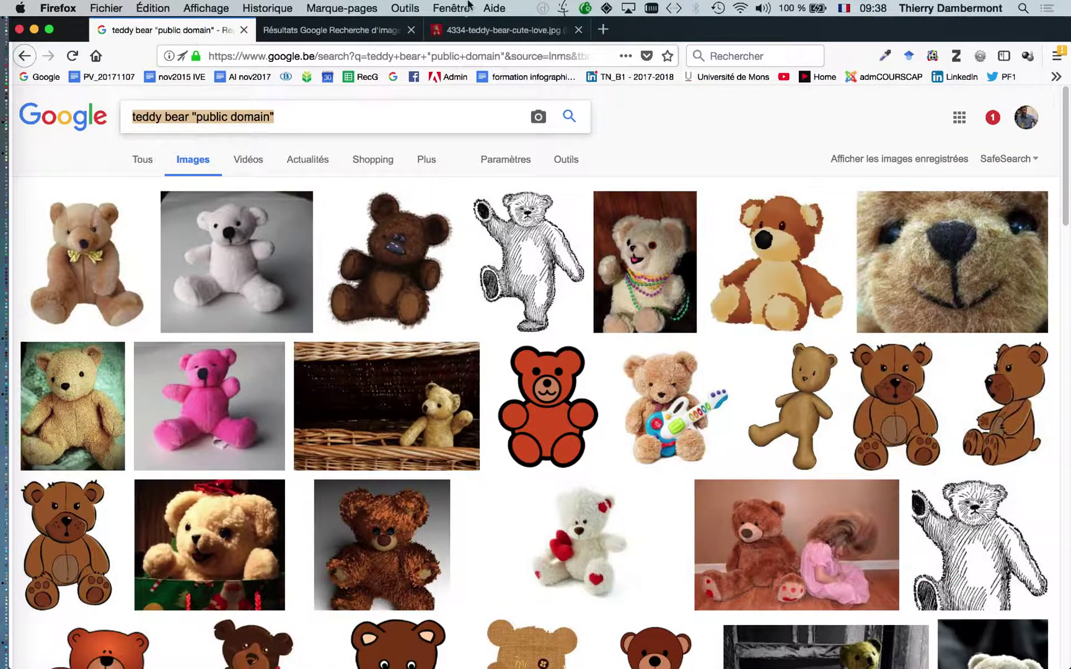
scroll(308, 297, "down", 6)
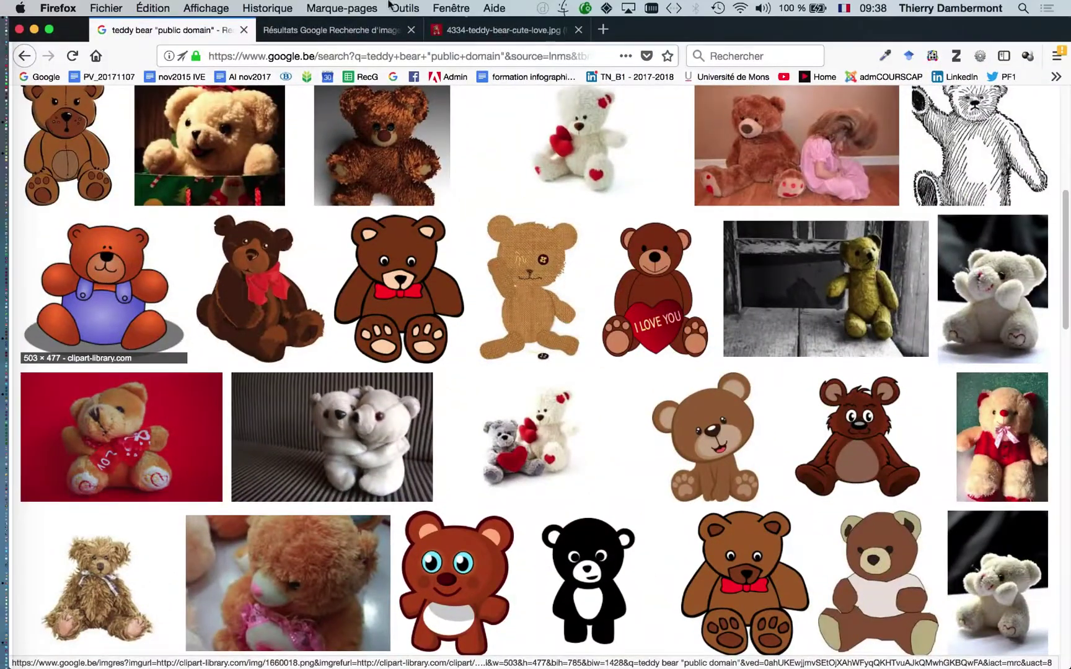
- Open the red-background teddy bear picture on its own and save it as 4334-teddy-bear-cute-love.jpg in the AI nov 2017 PARTIE 1 --- les docs folder
left_click(327, 26)
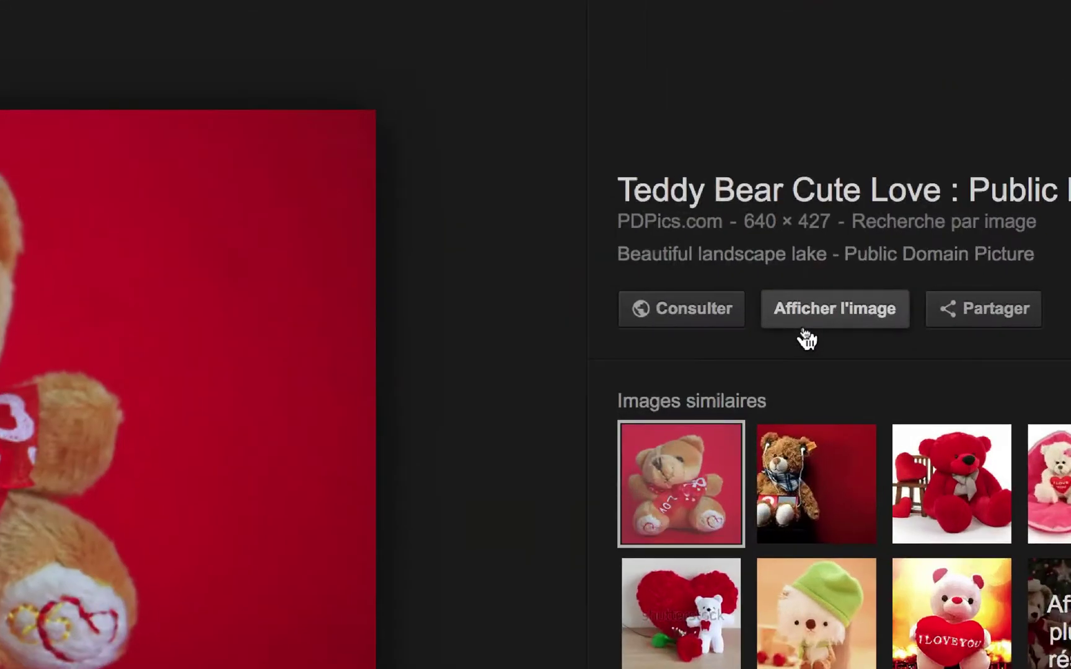
left_click(796, 328)
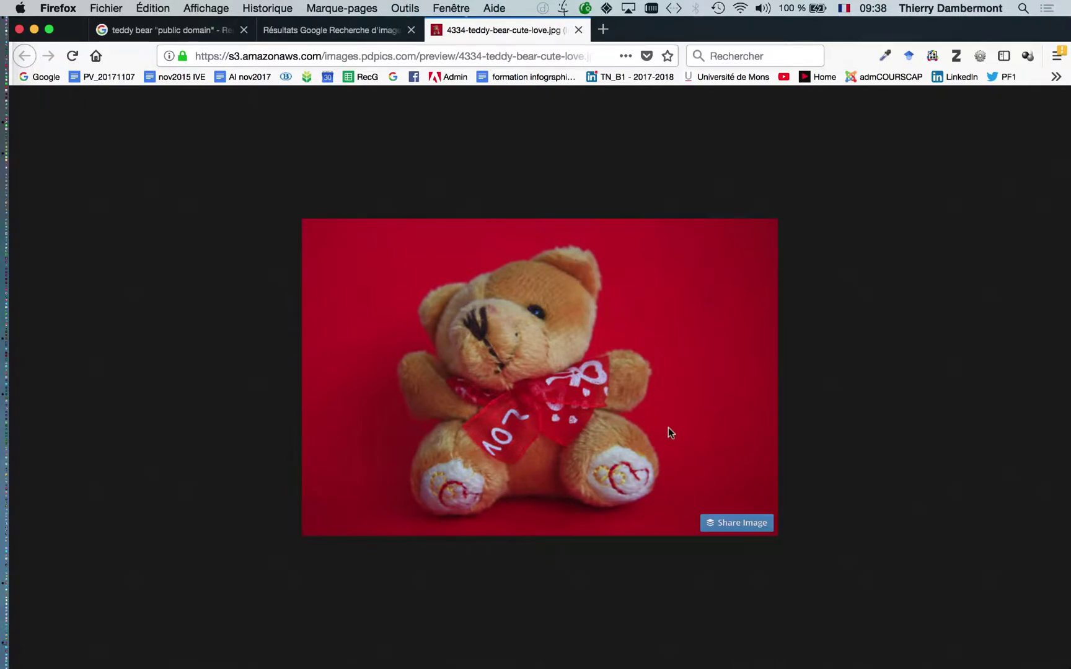
right_click(449, 335)
left_click(851, 274)
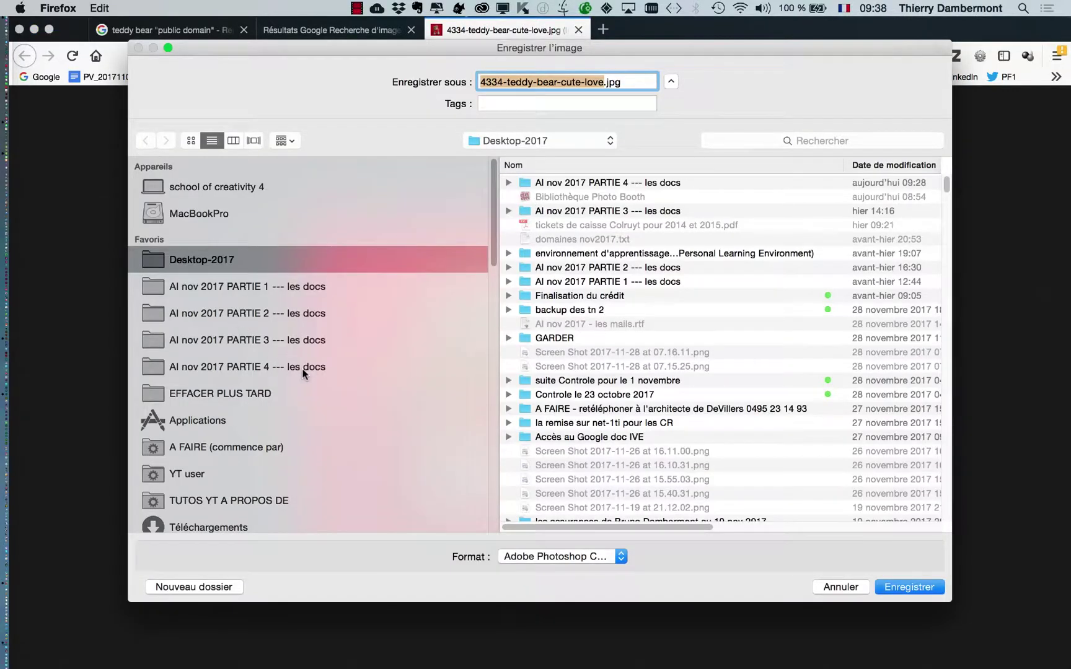
left_click(366, 286)
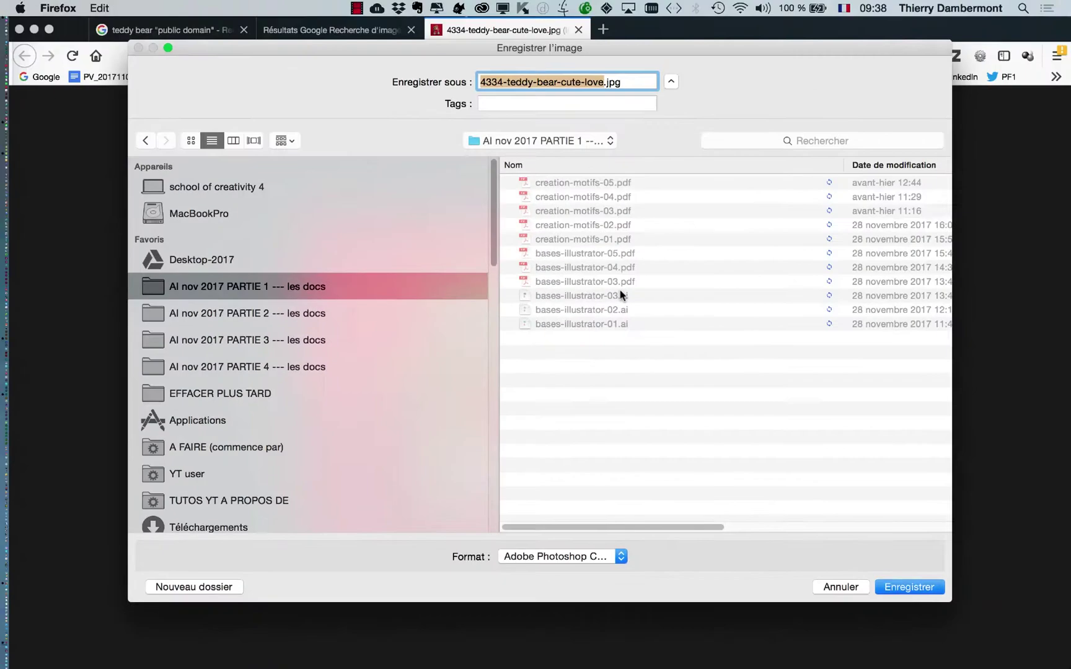
left_click(920, 585)
- Return to the image results, minimise the browser window and switch to Photoshop
key("ctrl+Tab")
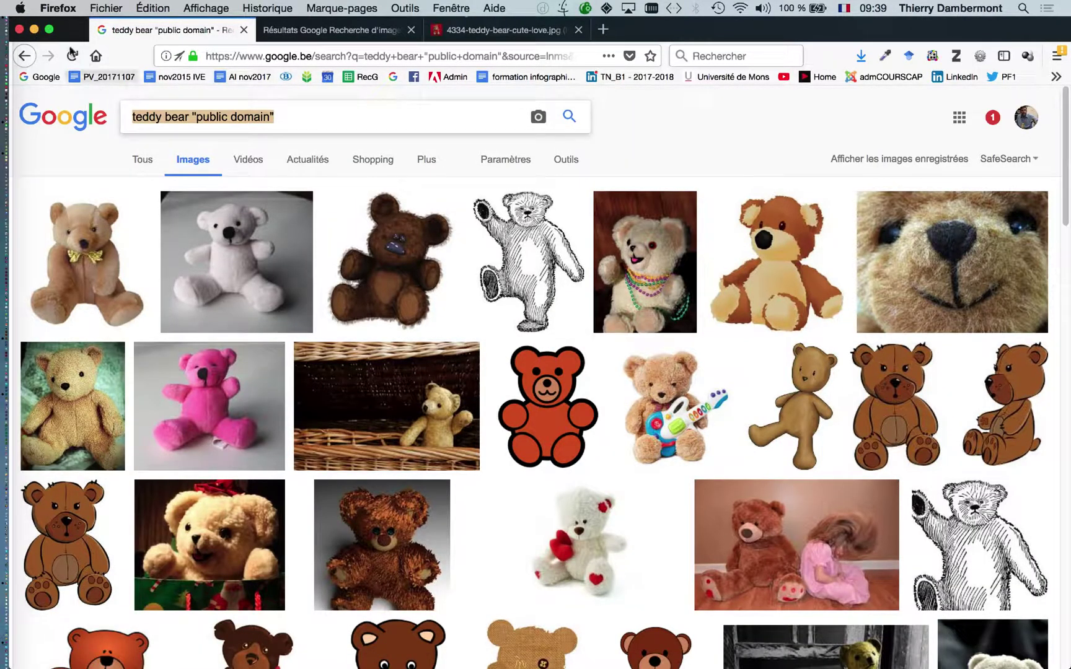
left_click(34, 29)
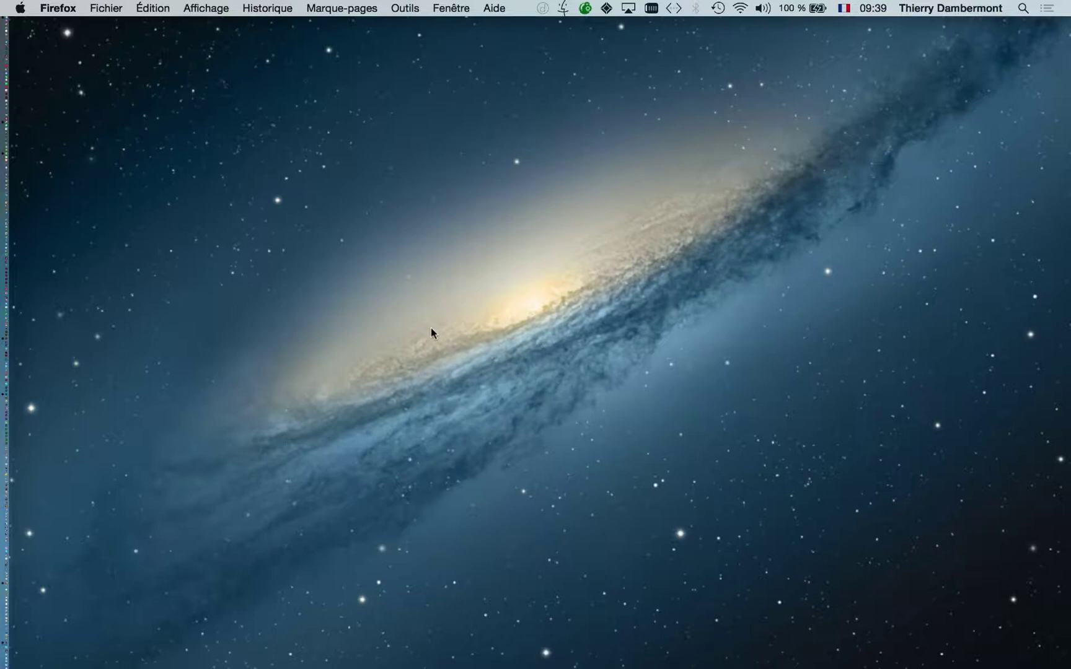
key("super+Tab")
left_click(427, 355)
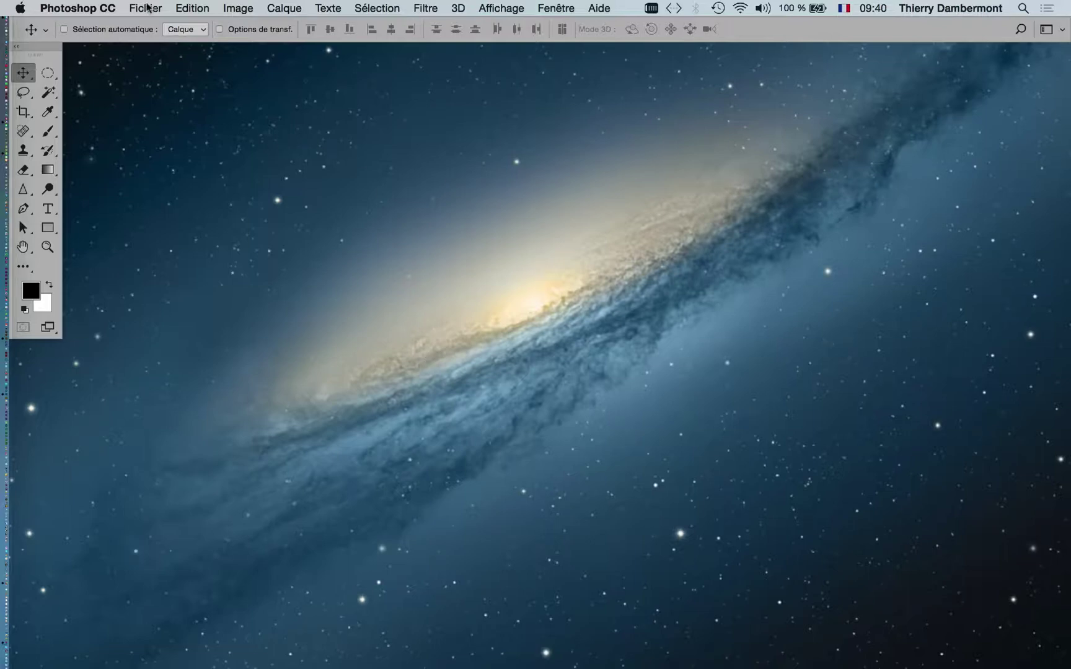
- Open 4334-teddy-bear-cute-love.jpg from the AI nov 2017 PARTIE 1 --- les docs folder
left_click(149, 9)
left_click(158, 41)
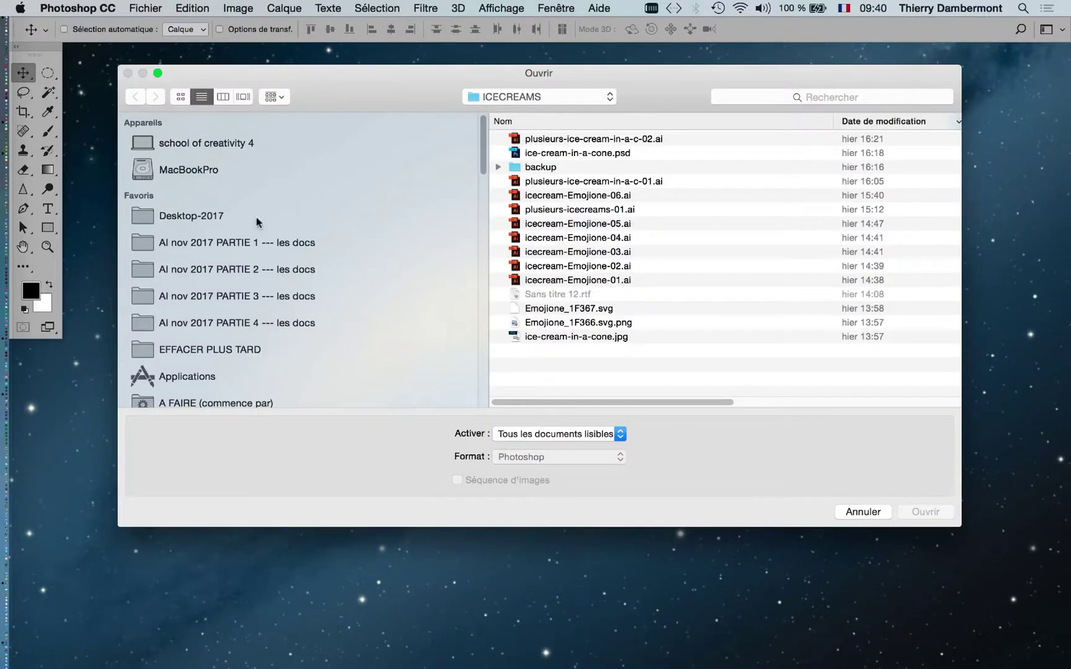
left_click(230, 242)
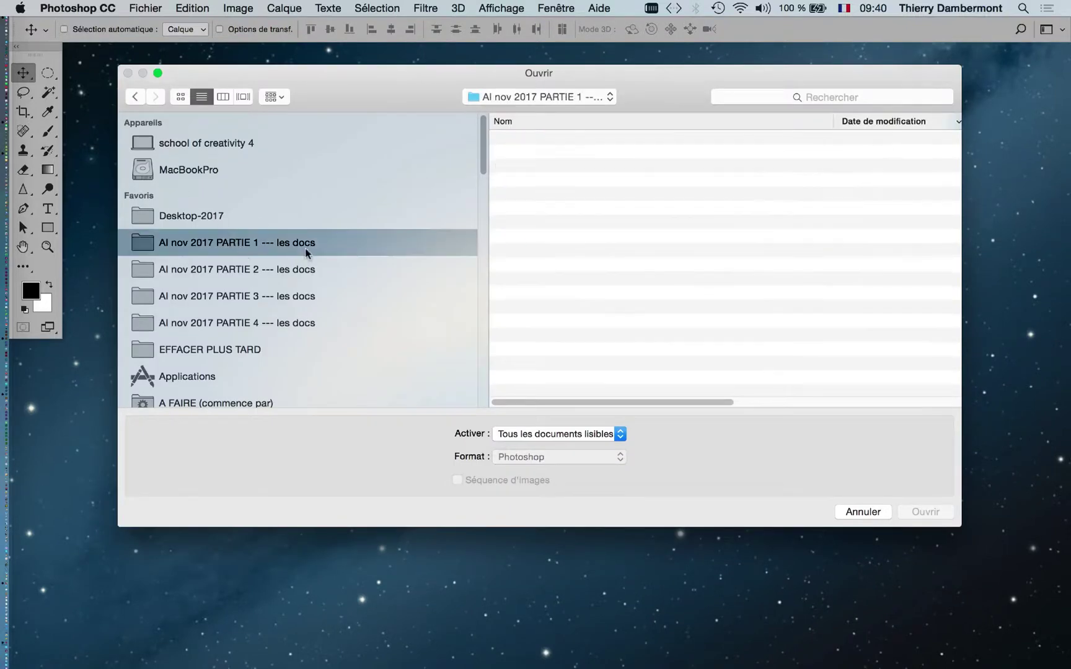
left_click(588, 140)
left_click(930, 513)
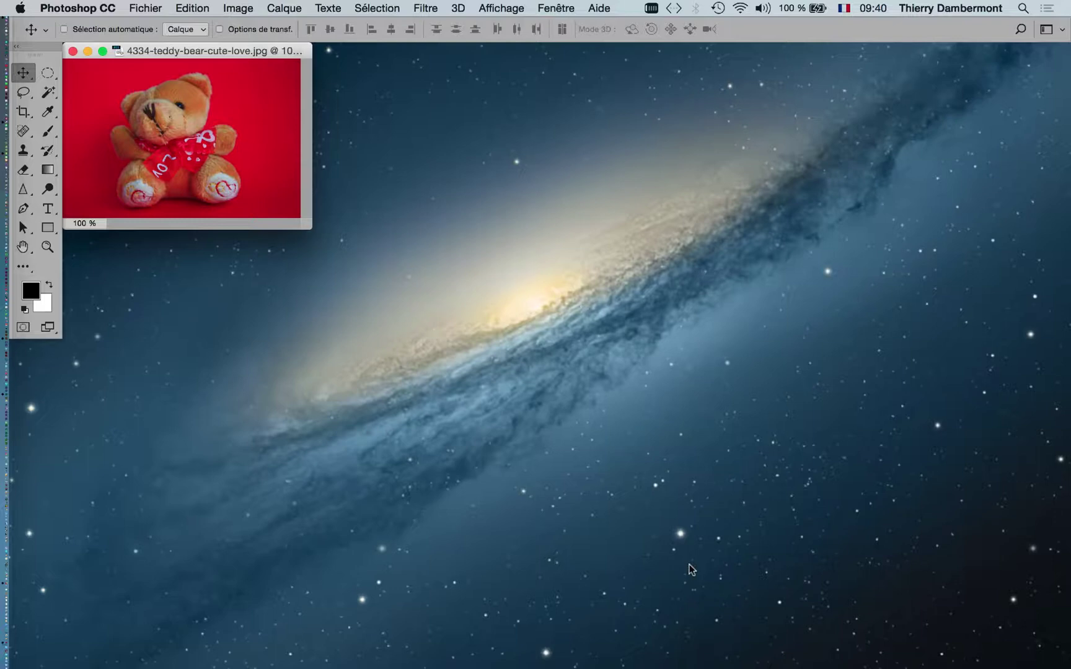
- Display the teddy bear image in full-screen mode with the menu bar, enlarged around the middle of the workspace
key("f")
scroll(430, 353, "right", 5)
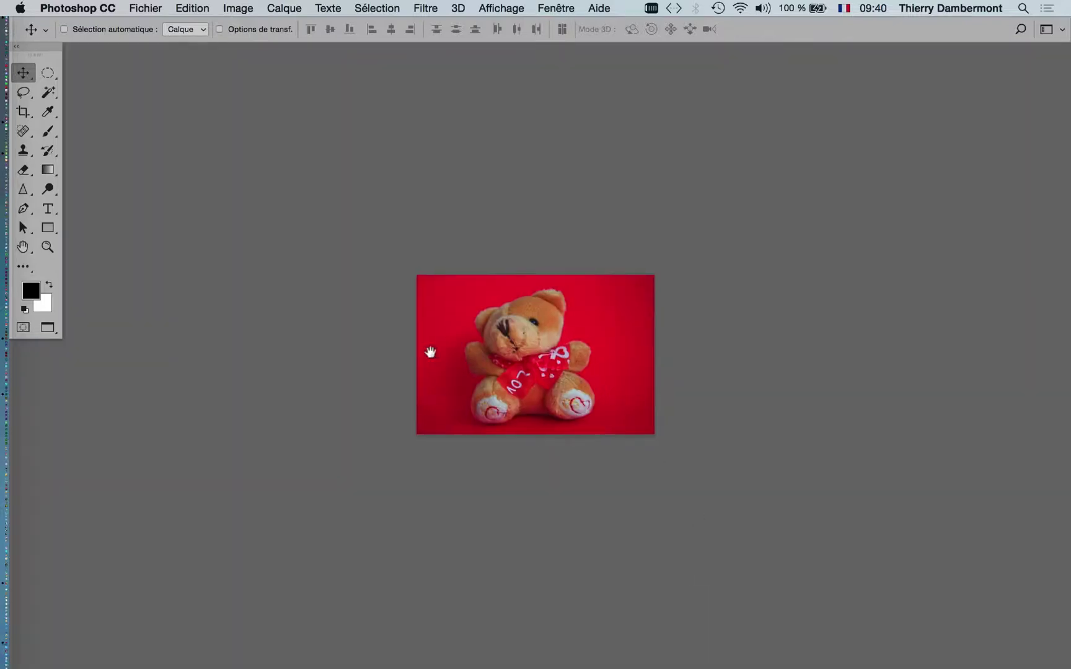
scroll(392, 344, "up", 5)
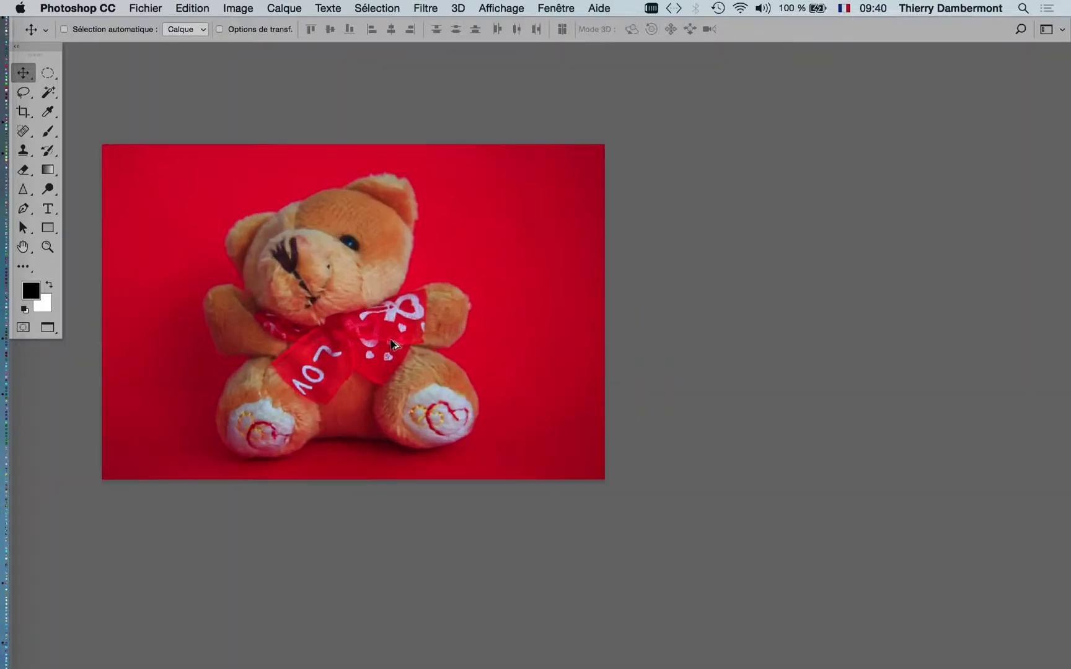
scroll(459, 333, "left", 5)
scroll(470, 350, "up", 3)
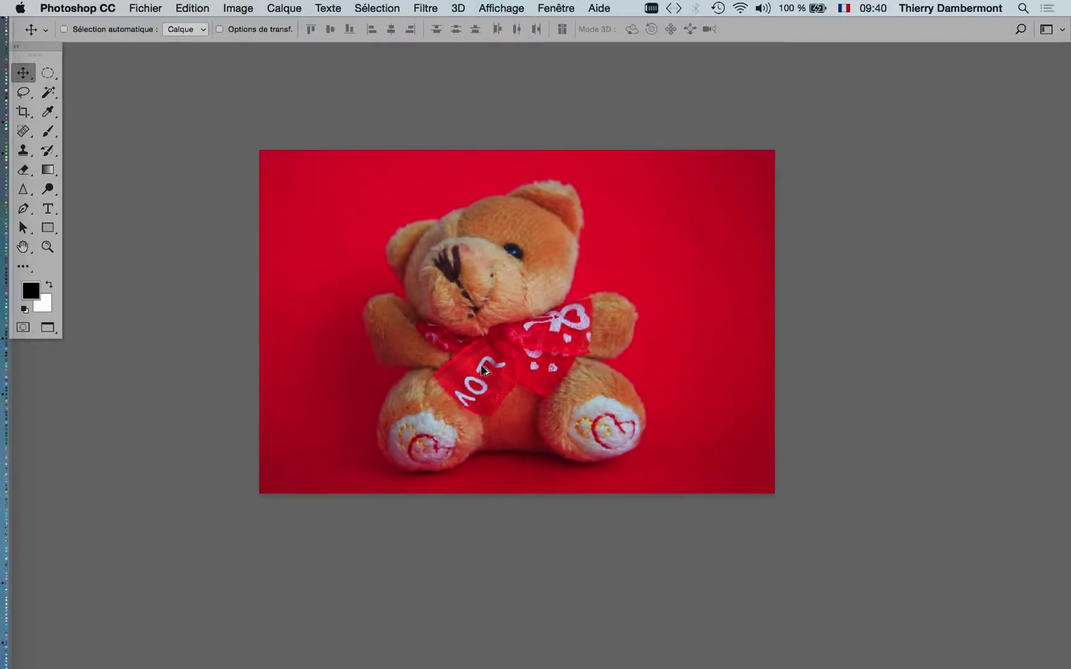
- Examine the RGB and CMYK working spaces and conversion options in the colour settings, leaving them unmodified
left_click(204, 8)
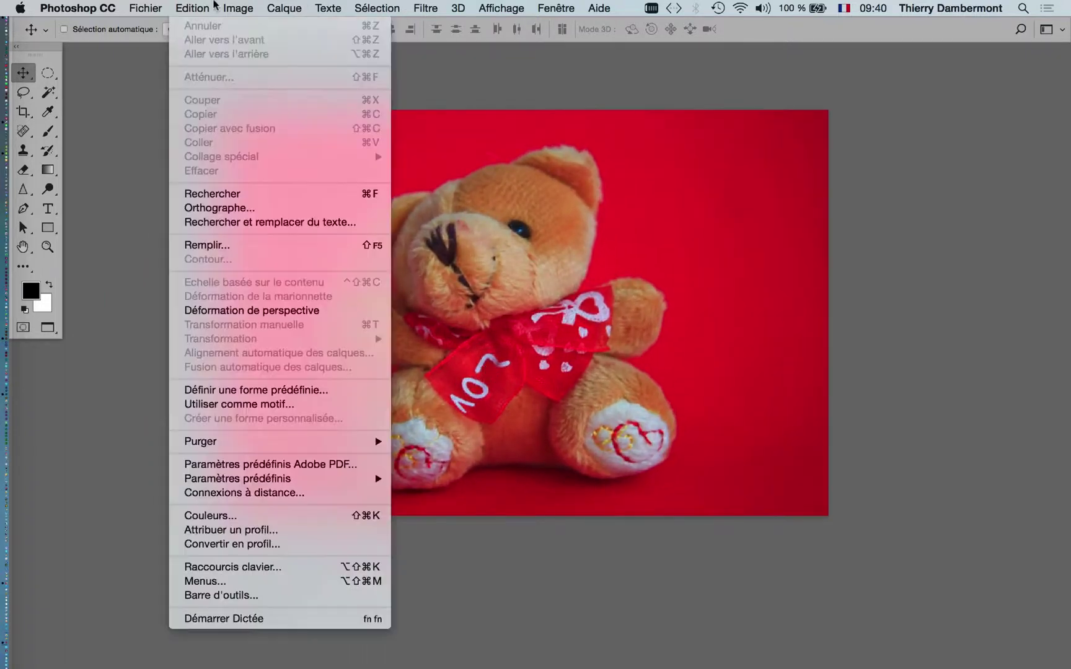
left_click(263, 515)
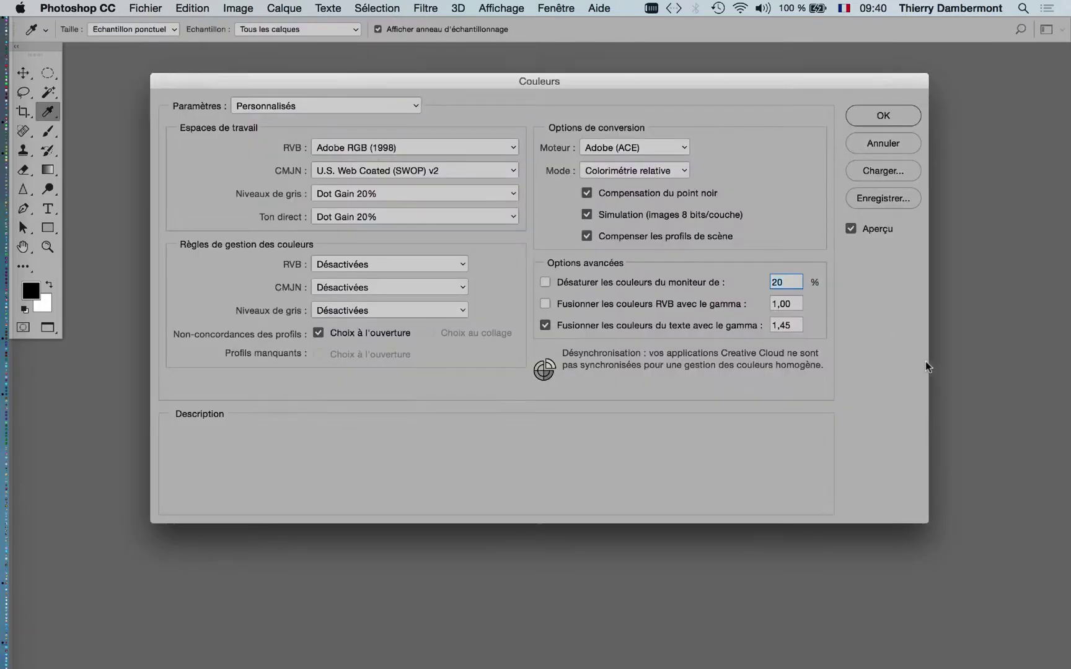
mouse_move(418, 163)
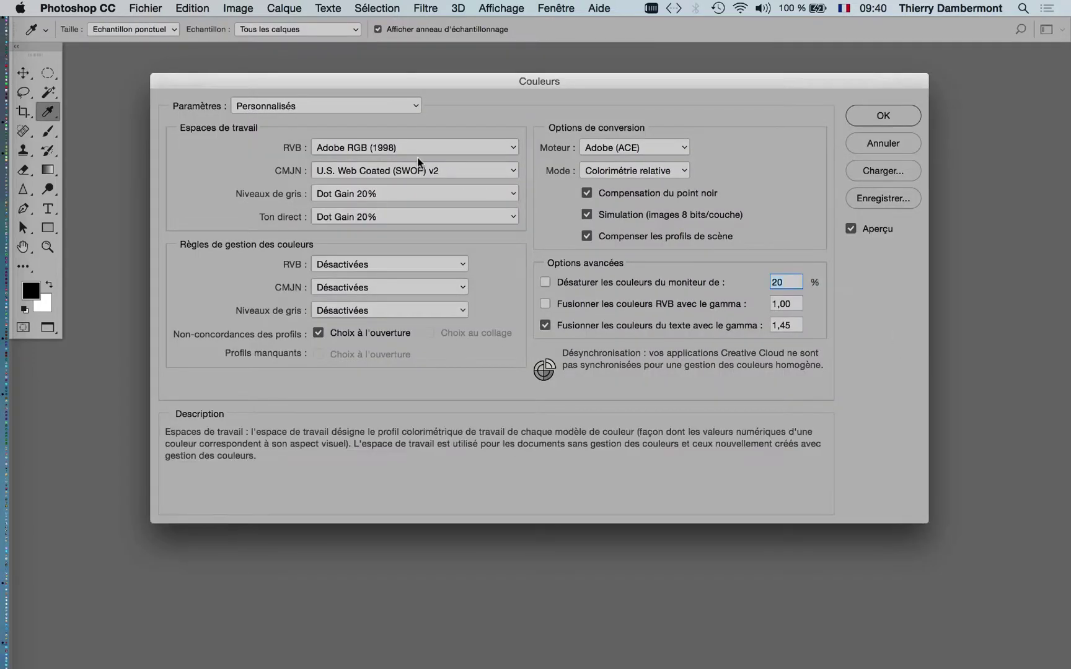
key("alt")
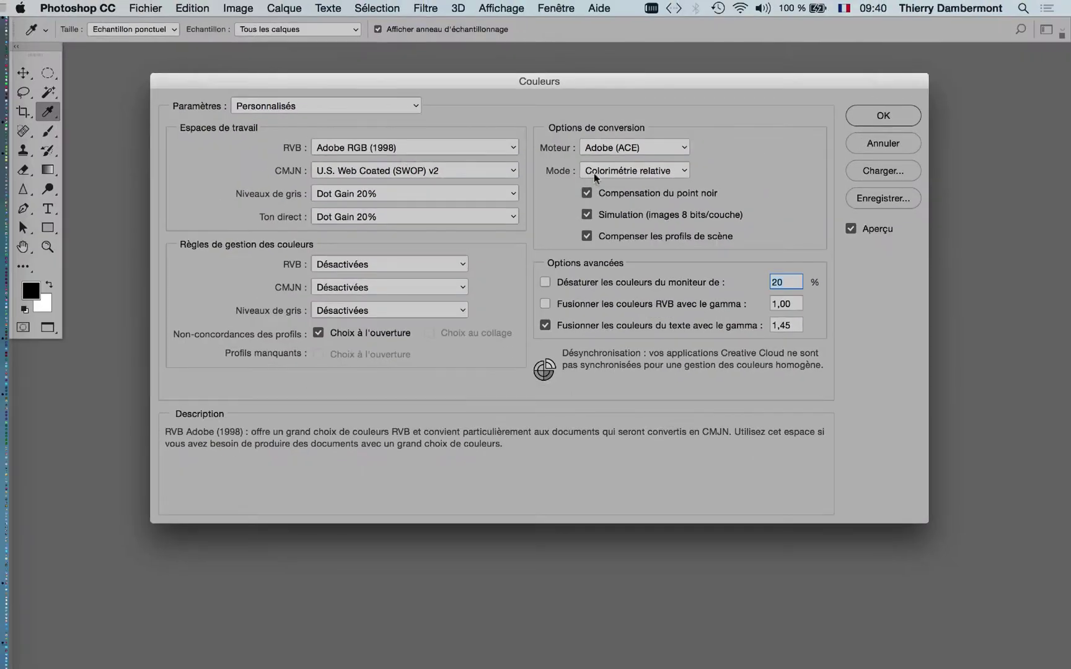
left_click(898, 148)
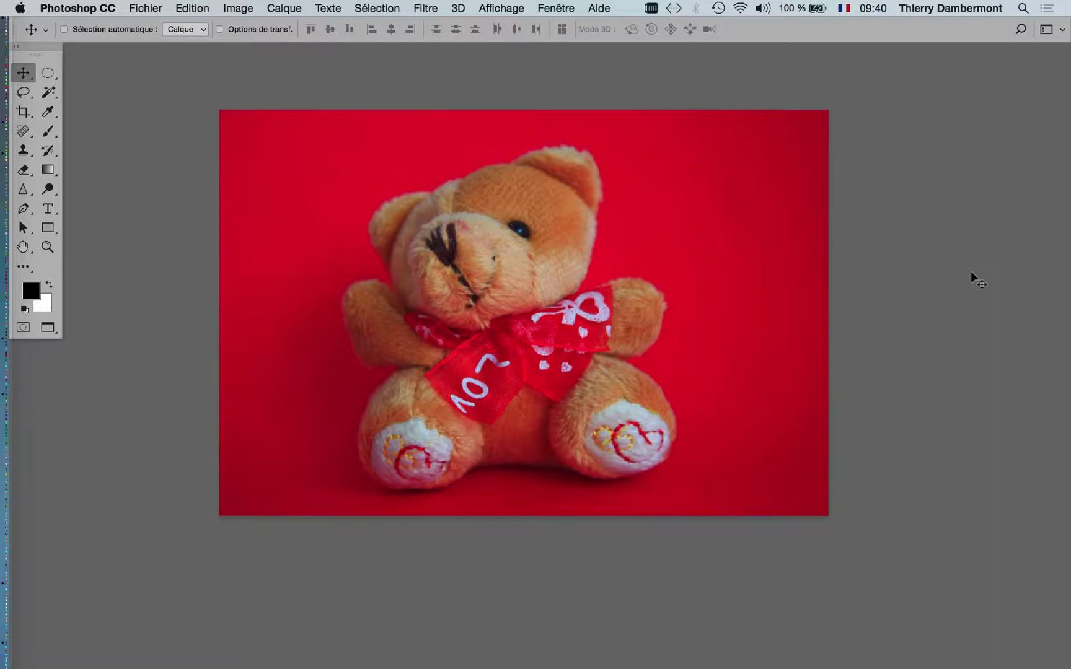
- Assign the sRGB IEC61966-2.1 colour profile to the teddy bear image and reactivate the Move tool
left_click(189, 8)
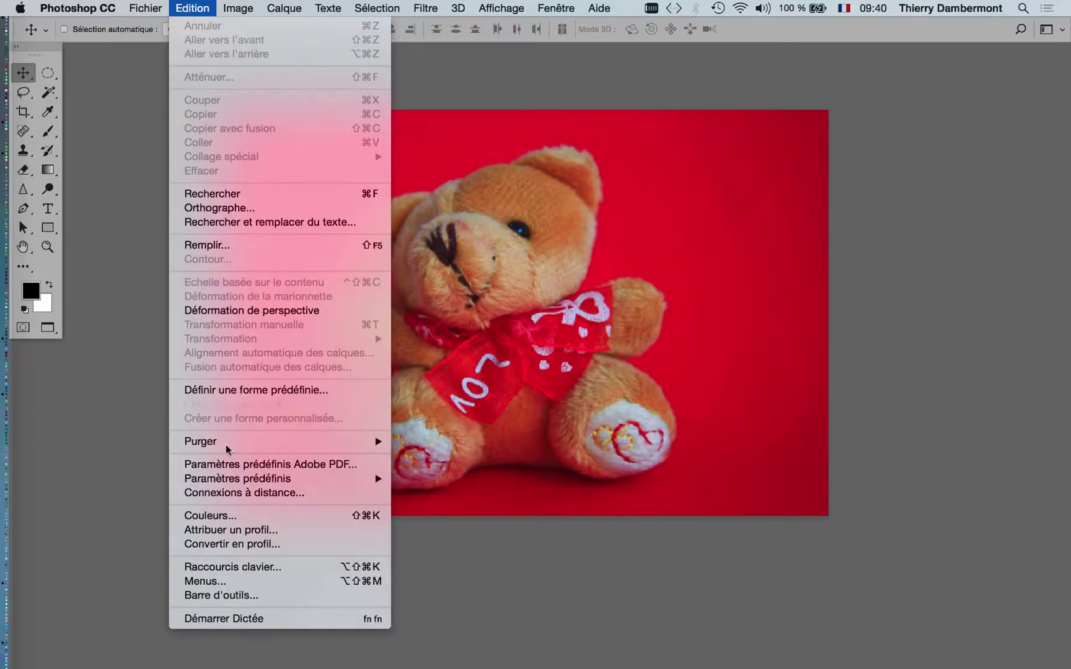
left_click(228, 531)
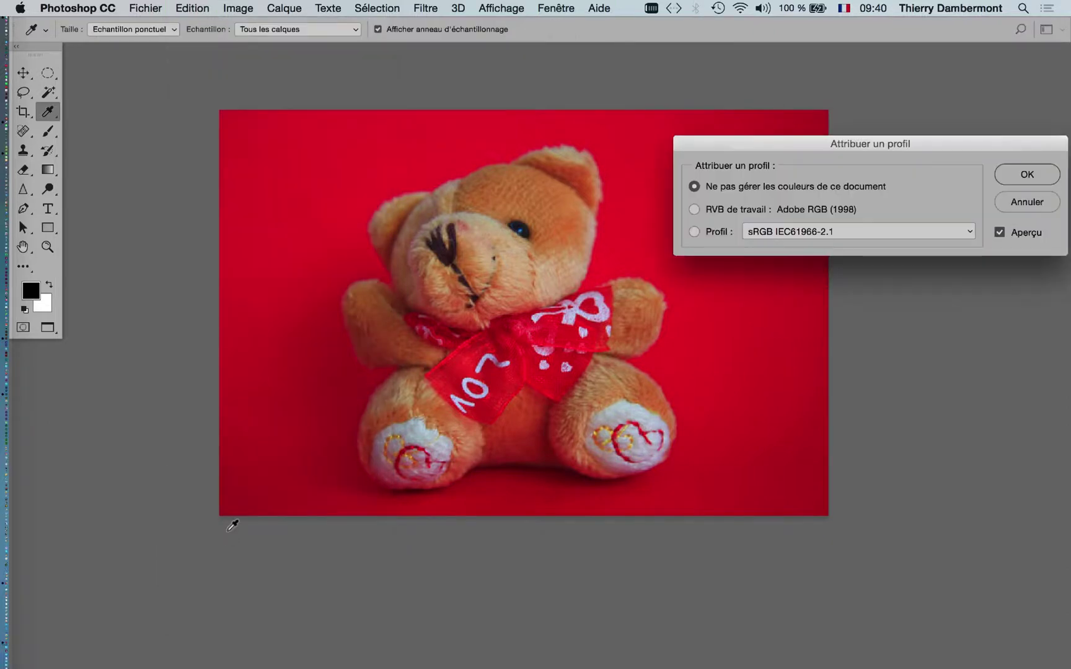
left_click(718, 231)
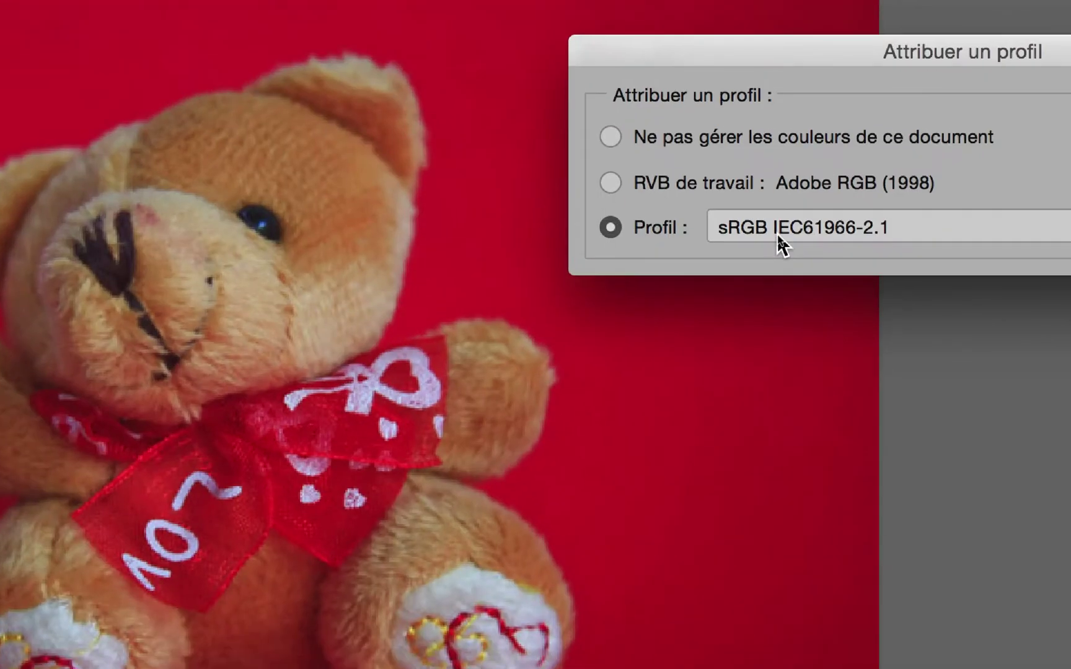
key("Return")
key("v")
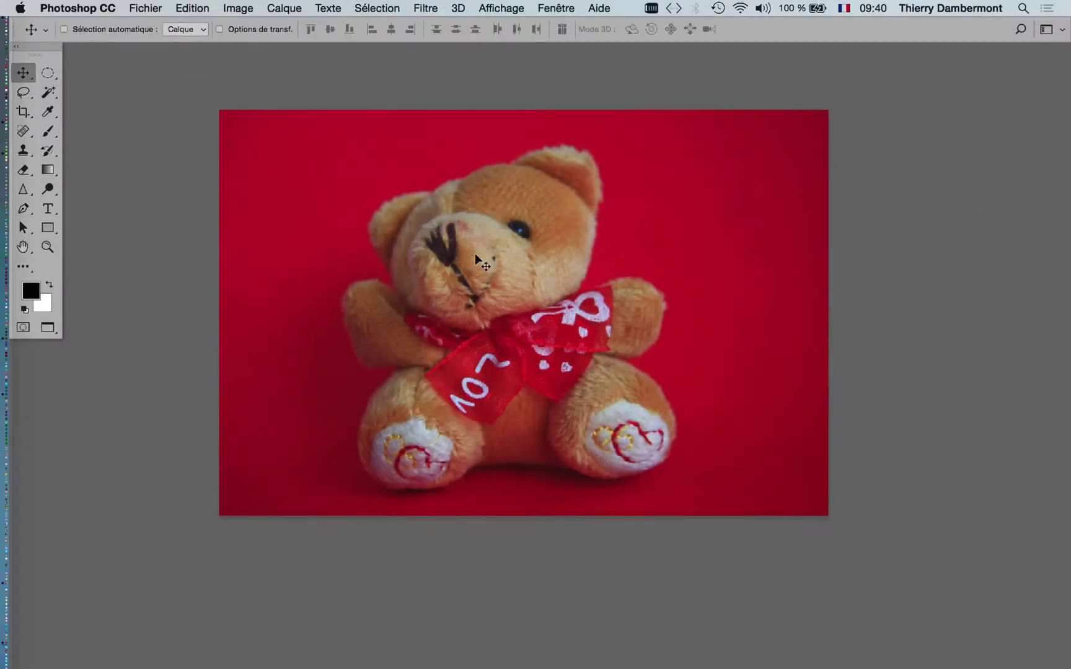
- Undock the toolbox from the screen edge so it floats slightly further into the workspace
scroll(476, 254, "up", 3)
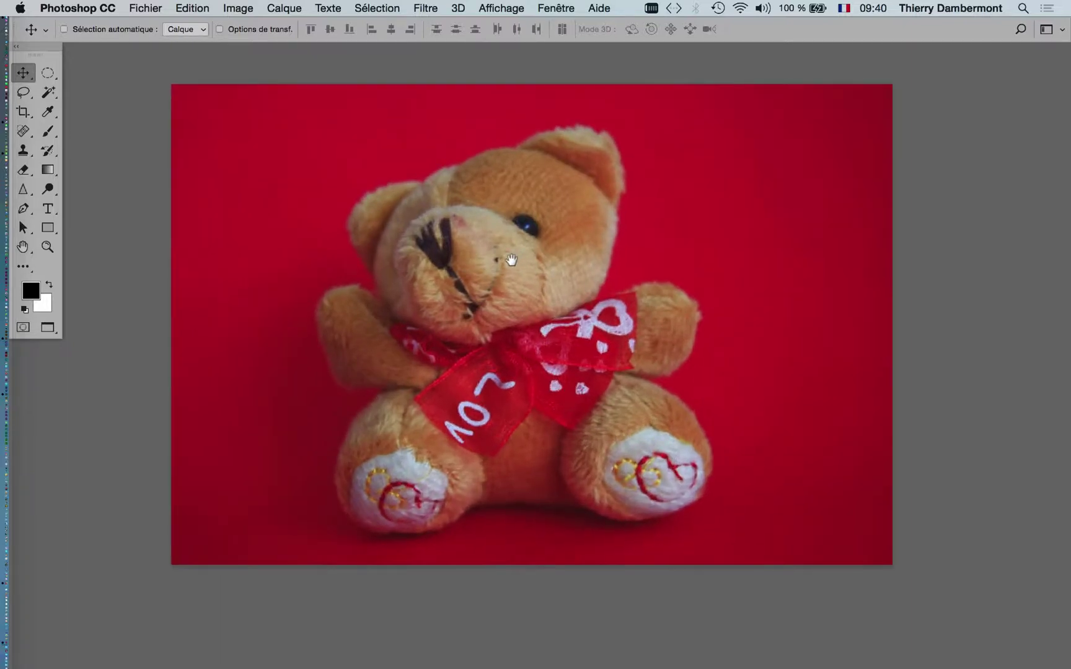
scroll(479, 254, "right", 3)
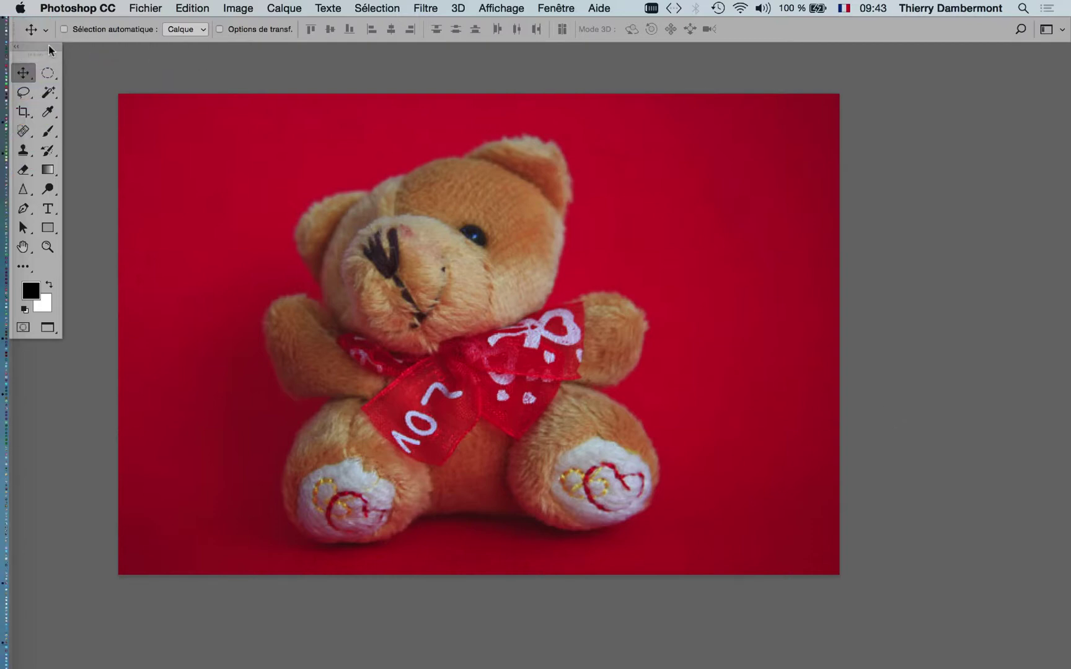
left_click_drag(49, 62, 61, 81)
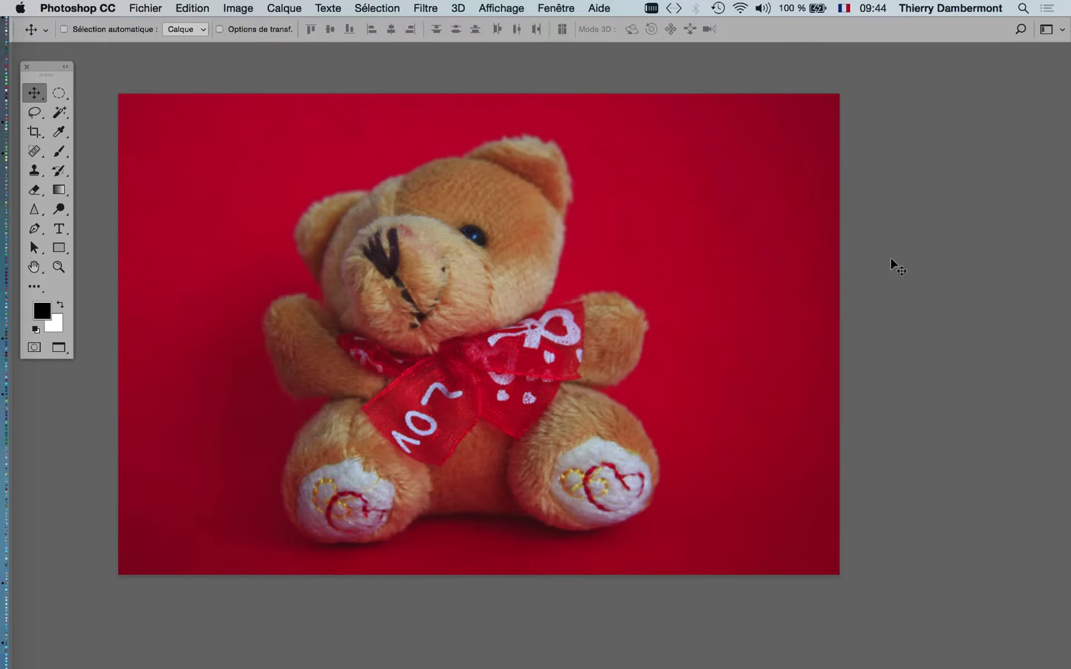
- Switch back to Firefox and restore the minimised window with the teddy bear image results
key("super+Tab")
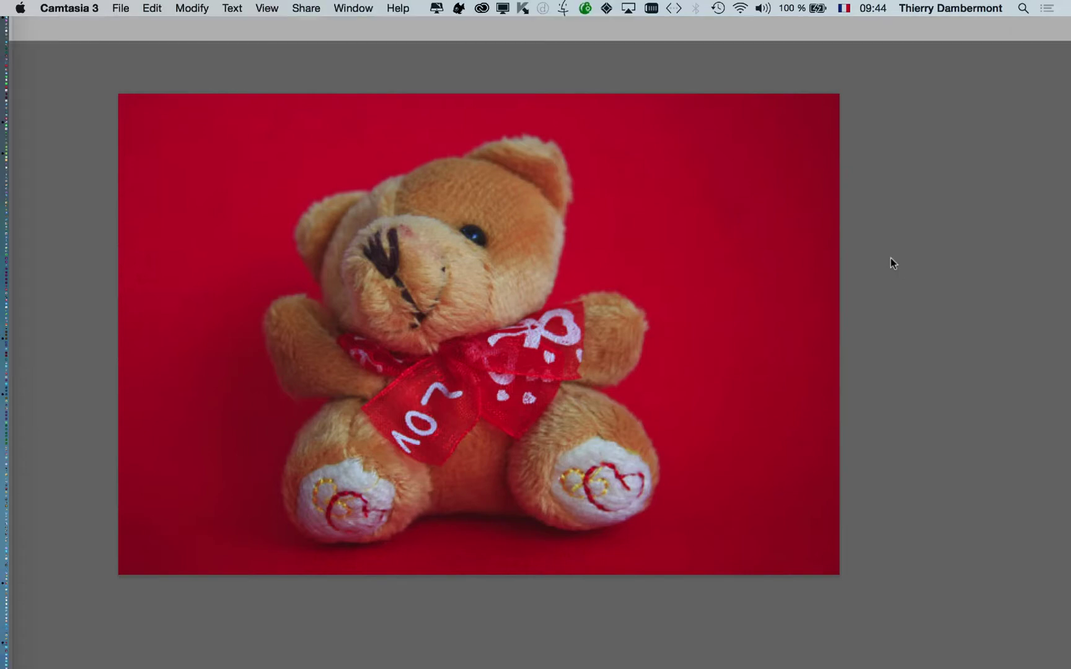
key("super+Tab")
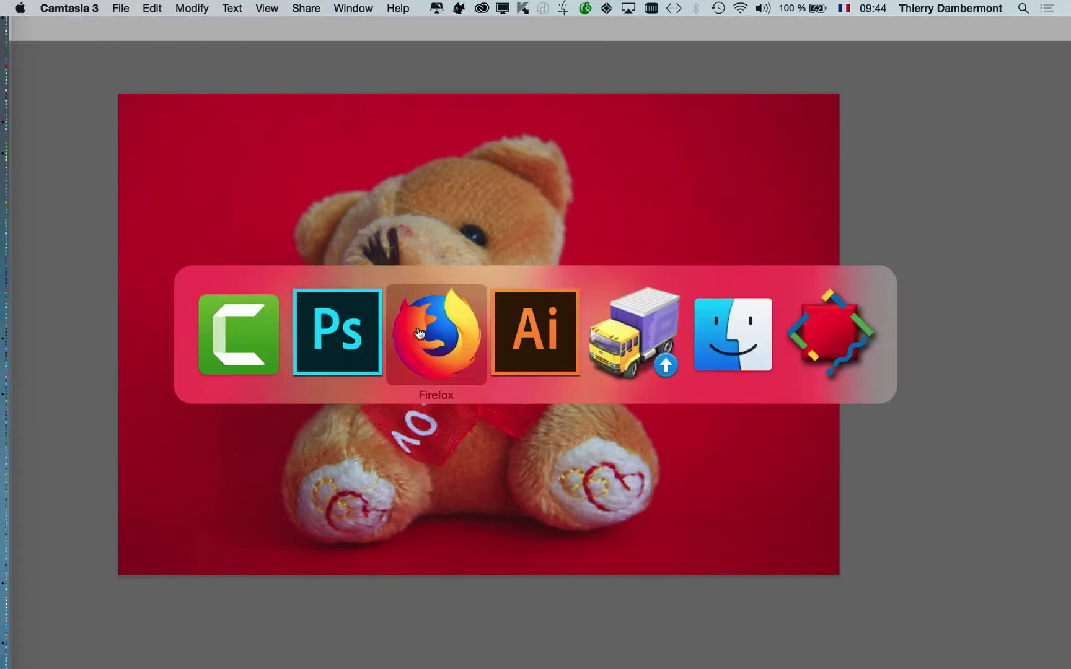
left_click(413, 350)
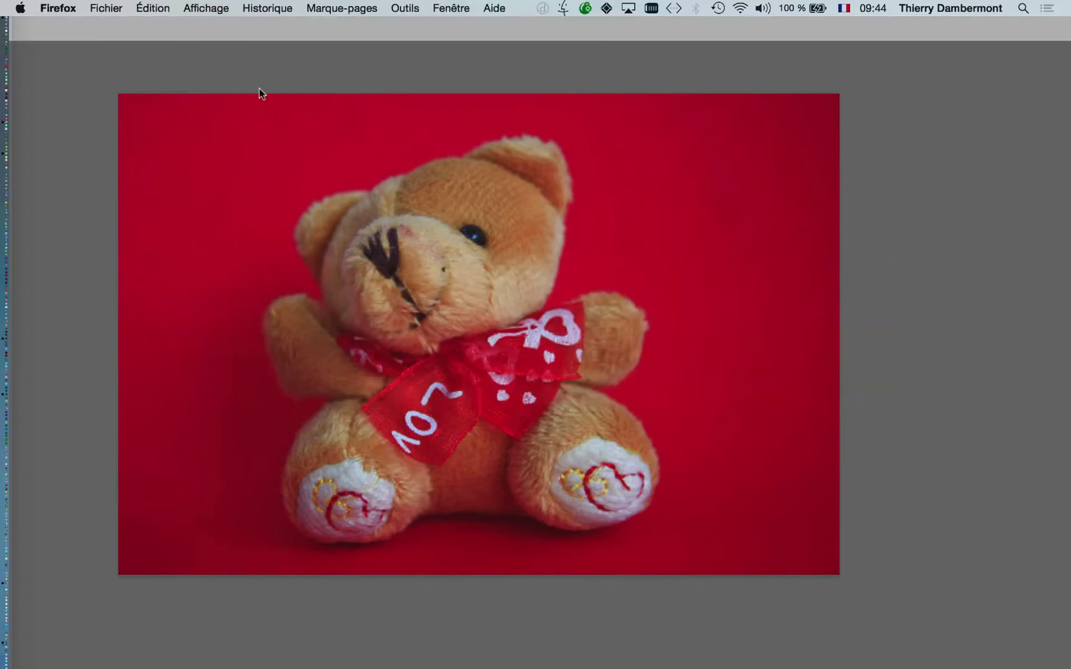
left_click(447, 5)
left_click(834, 239)
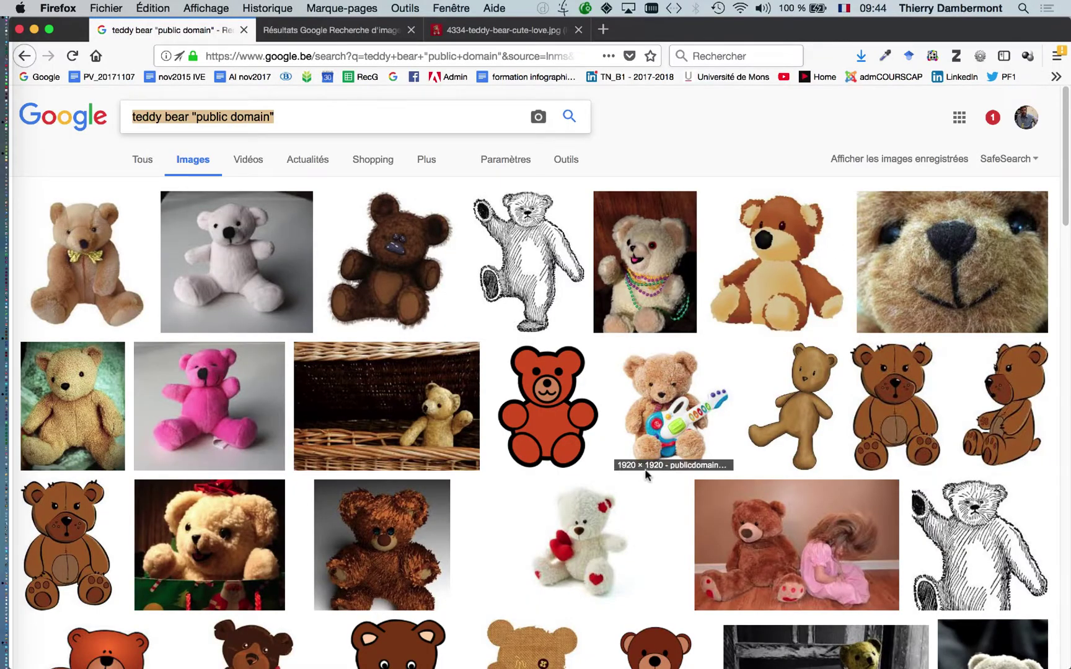
- Close the Google Images results, teddy bear preview and full-size image tabs in Firefox, and switch back to Photoshop
scroll(644, 475, "down", 2)
scroll(645, 470, "down", 5)
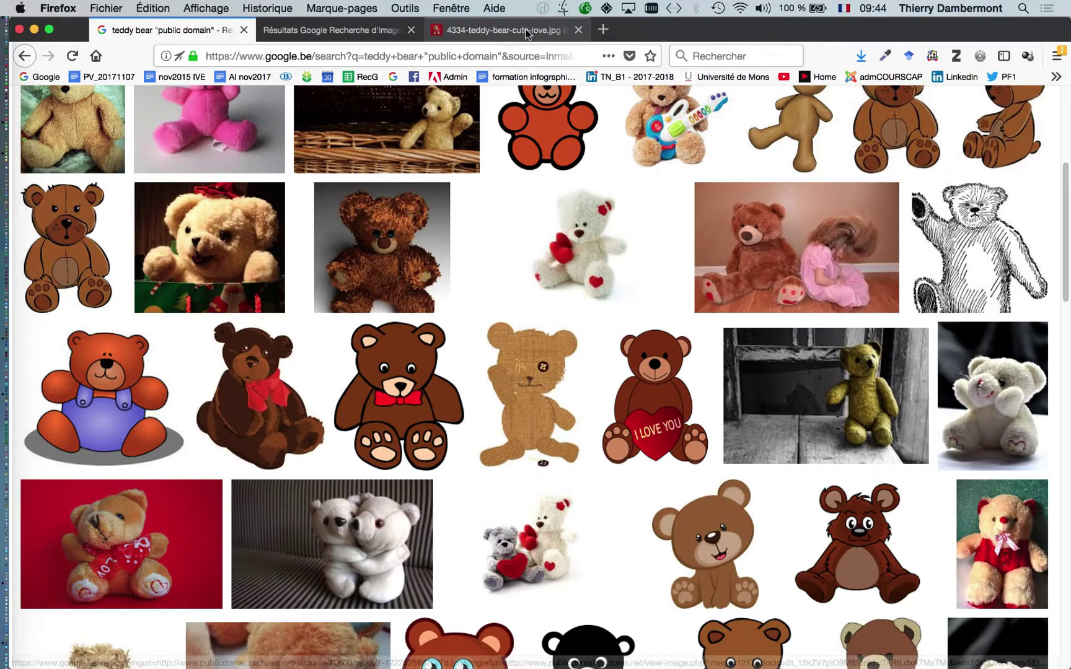
left_click(524, 31)
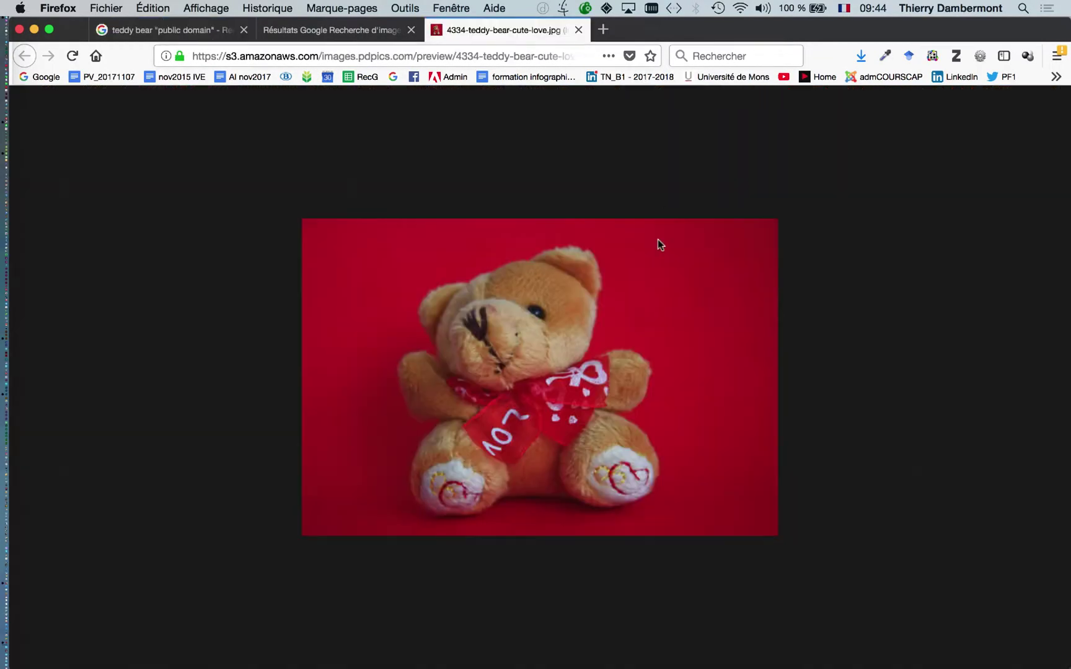
left_click(578, 29)
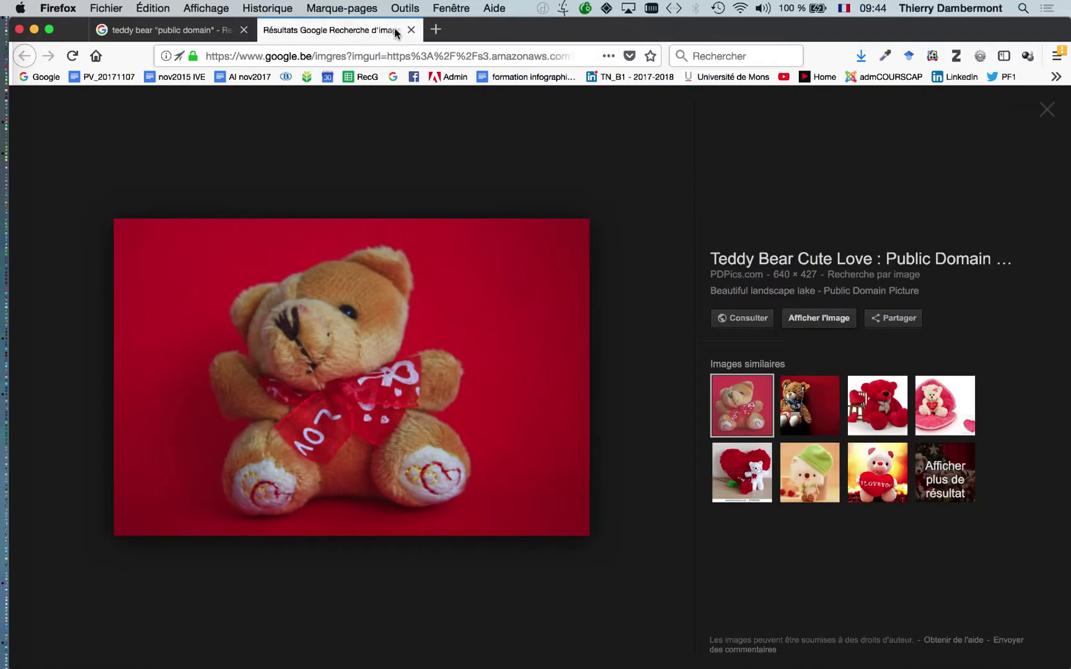
left_click(411, 30)
left_click(243, 30)
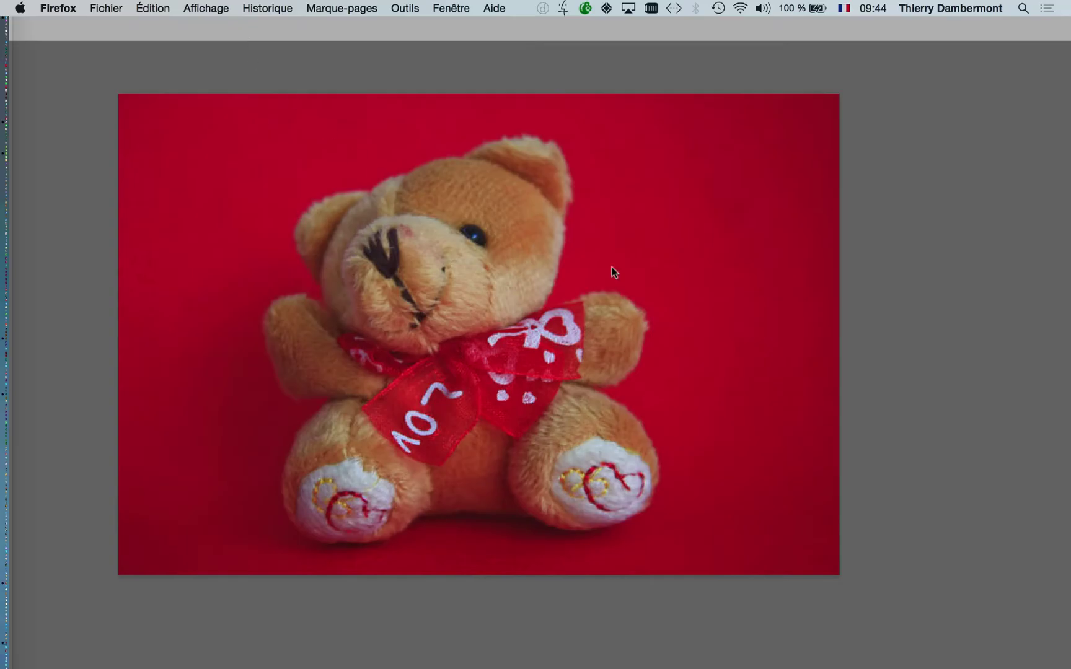
left_click(528, 76)
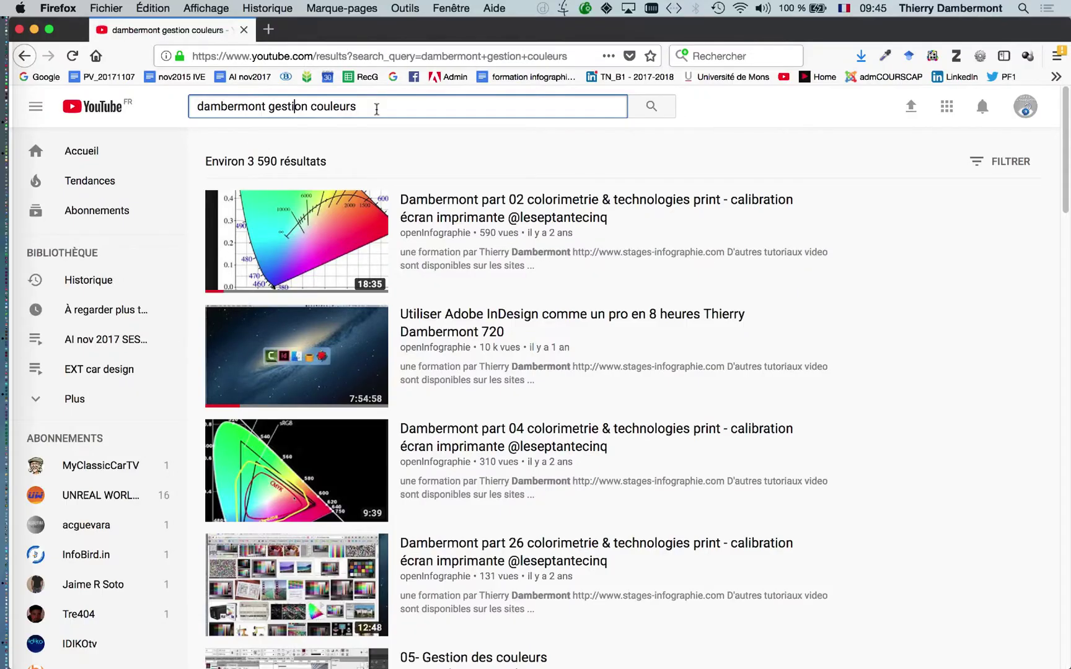
- Filter the YouTube colour-management results to playlists, and open the "workshop ESA le75 (Mars 2017) - colorimétrie" playlist with its first video paused
left_click_drag(357, 107, 168, 104)
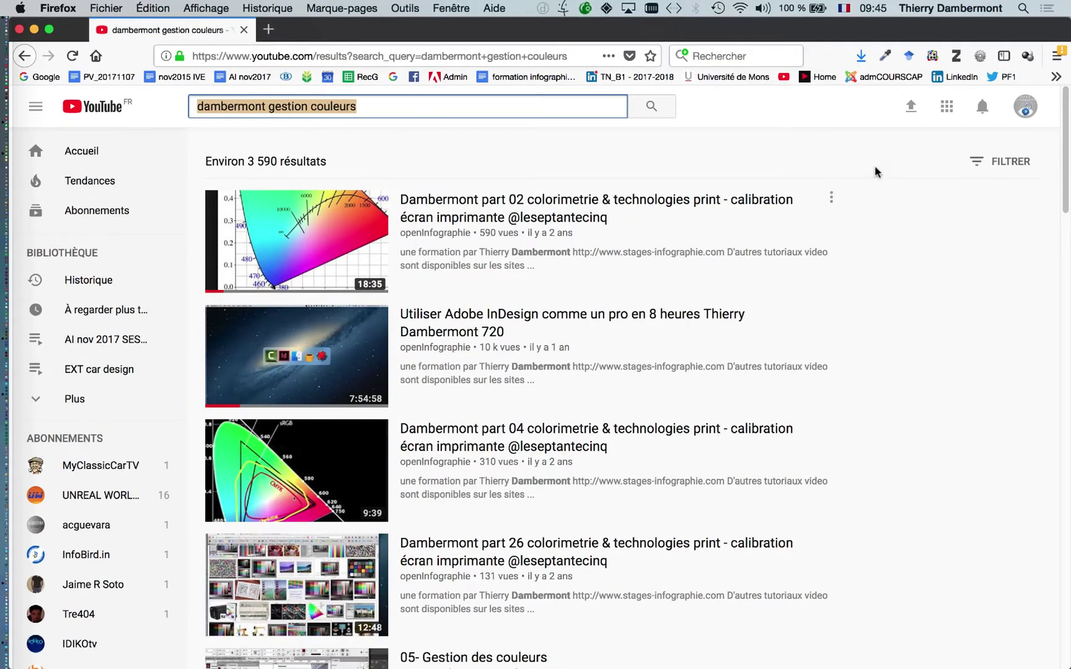
left_click(1009, 163)
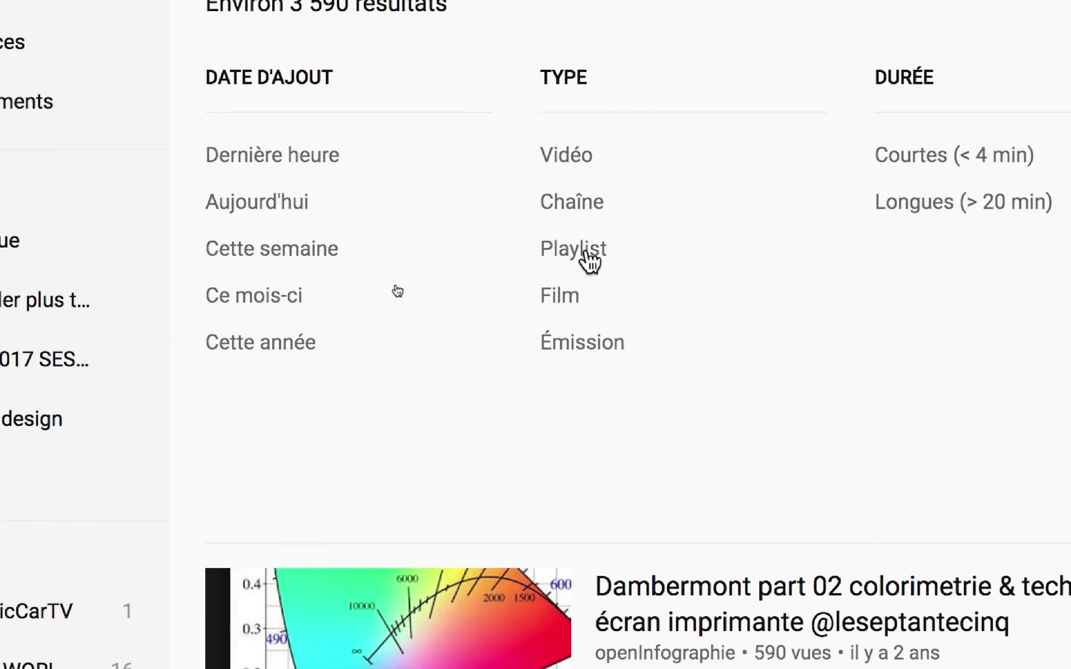
left_click(585, 254)
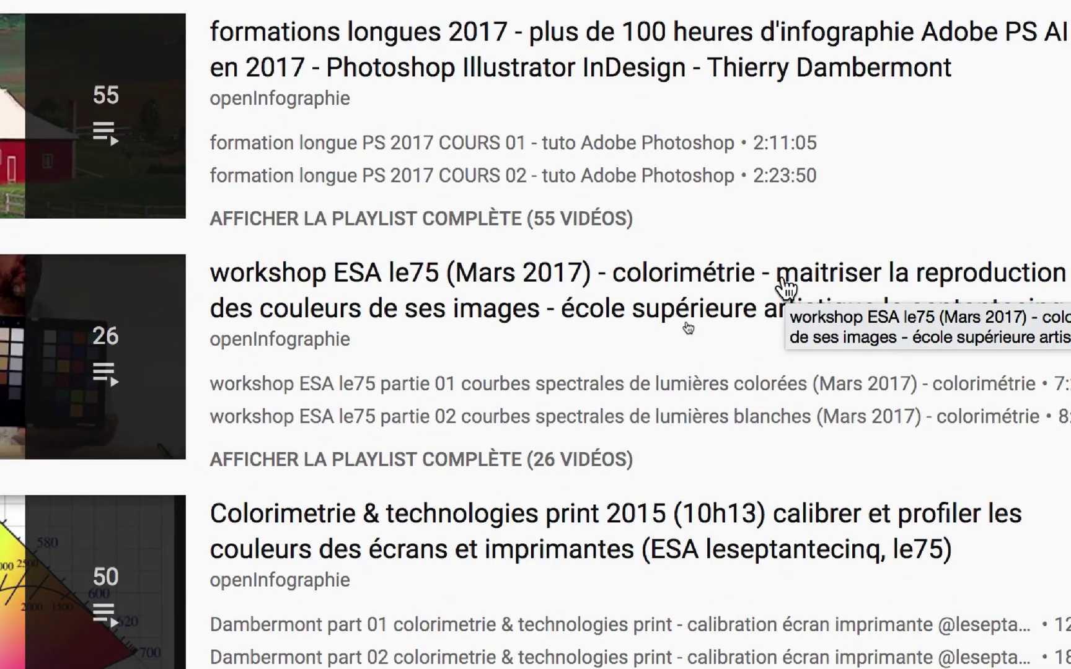
left_click(782, 282)
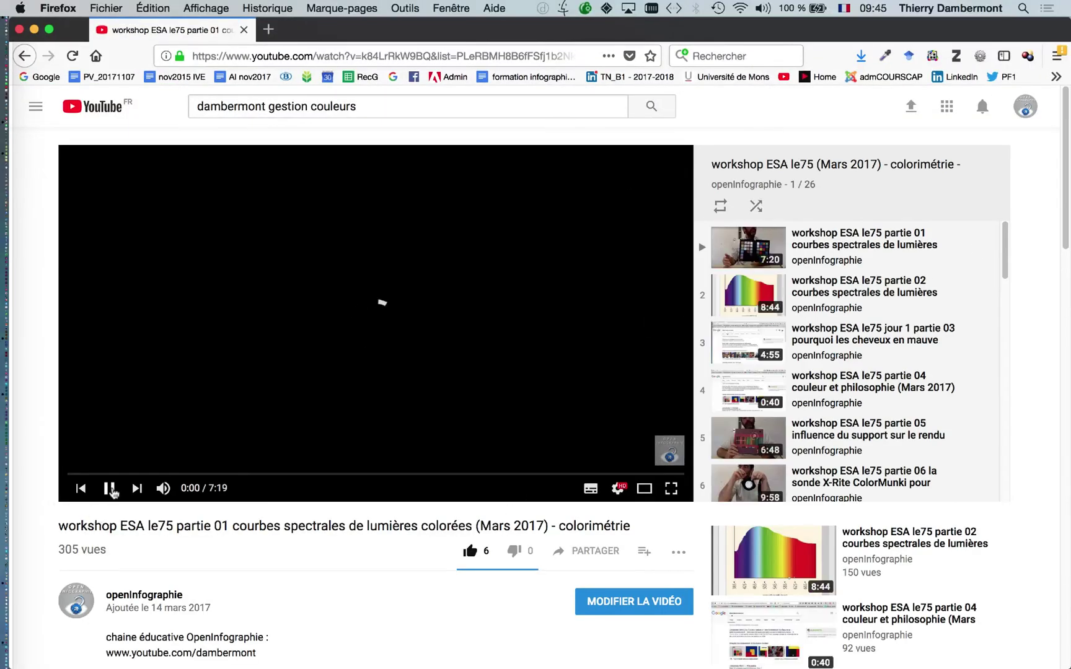
left_click(109, 488)
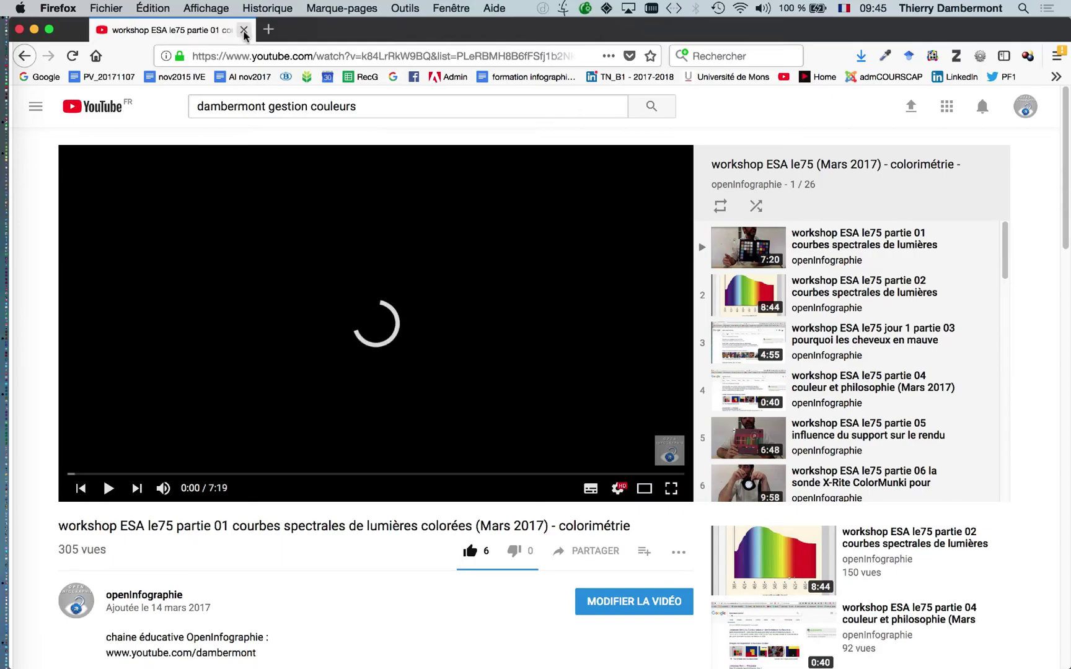
- Close the YouTube playlist tab in Firefox and return to the teddy bear image in Photoshop
left_click(244, 31)
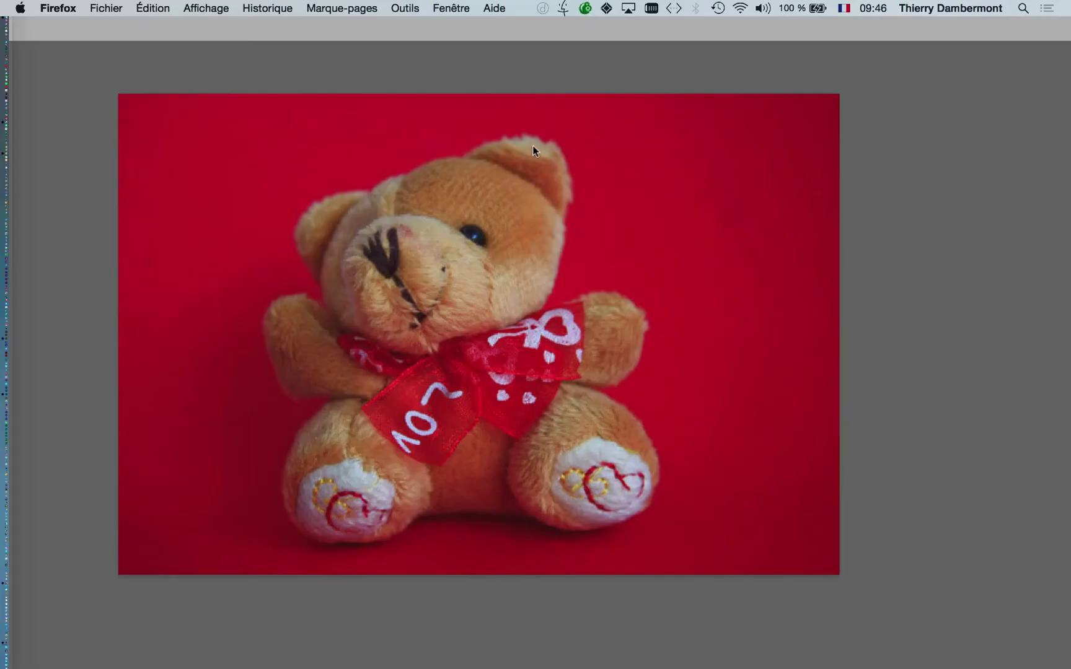
left_click(468, 81)
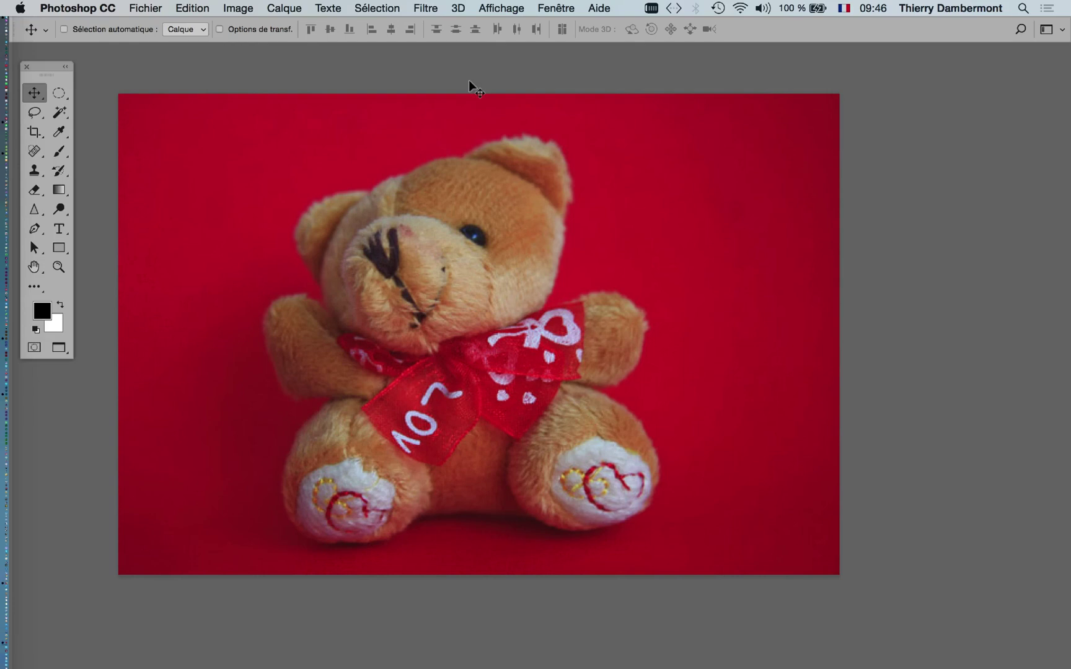